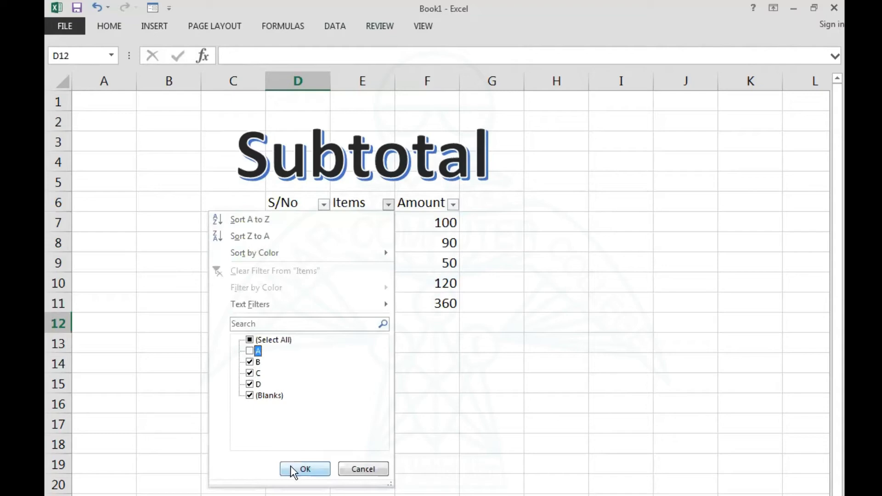
- Apply the Items filter with A excluded, and check the visible amounts against the SUM total below them
click(297, 469)
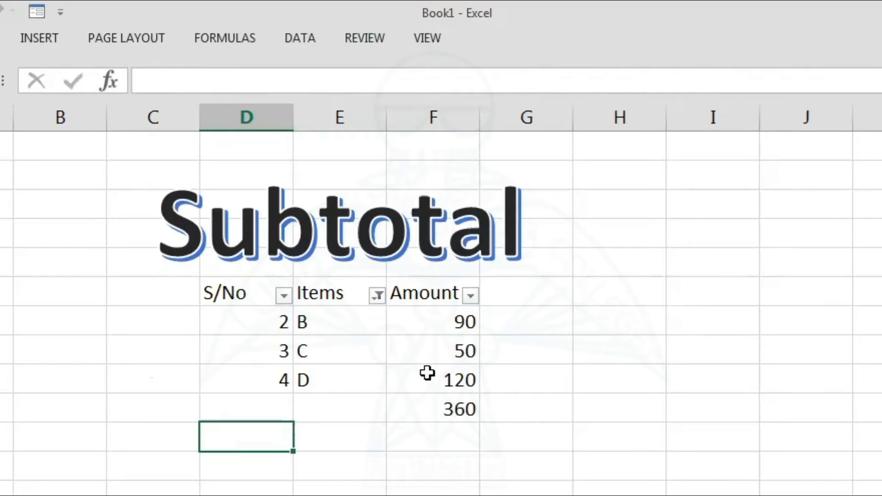
drag(457, 325, 454, 373)
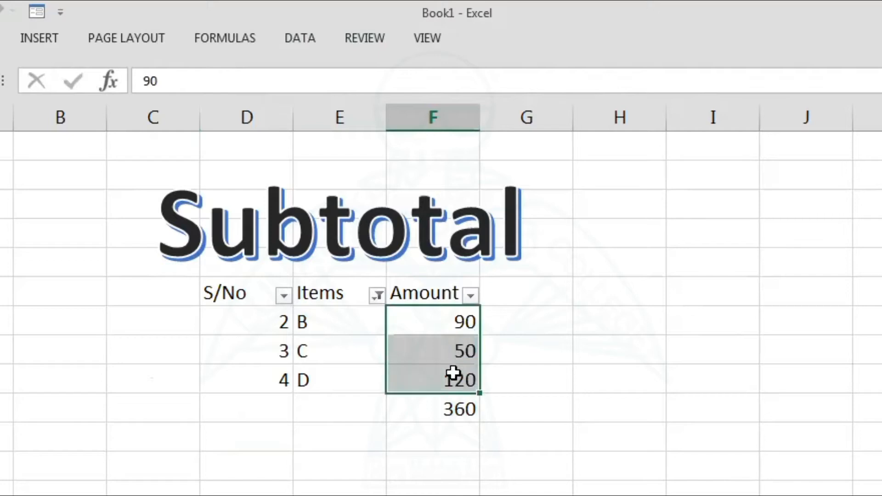
click(449, 411)
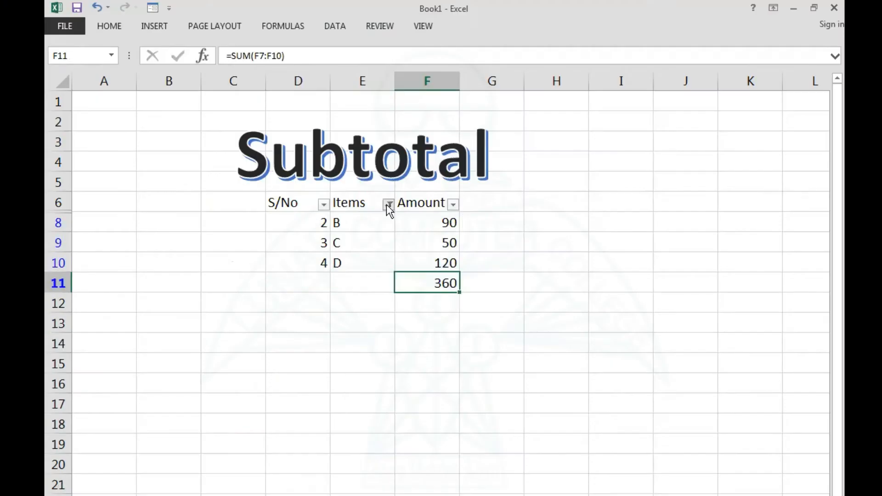
- Show all entries in the Items column again and select the total in cell F11
click(388, 206)
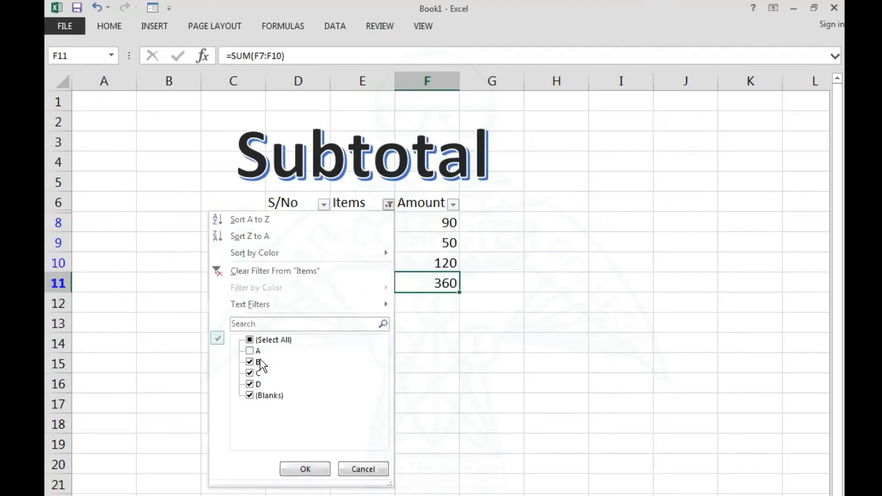
click(250, 340)
click(299, 468)
click(437, 339)
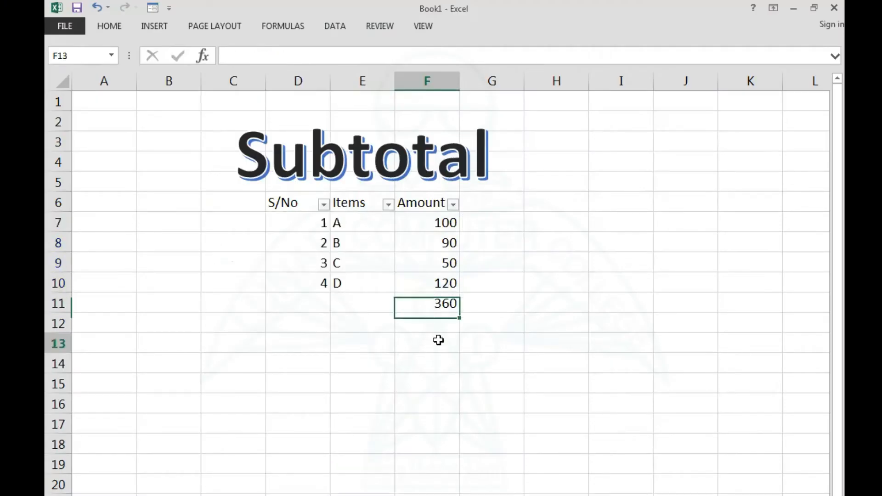
click(441, 306)
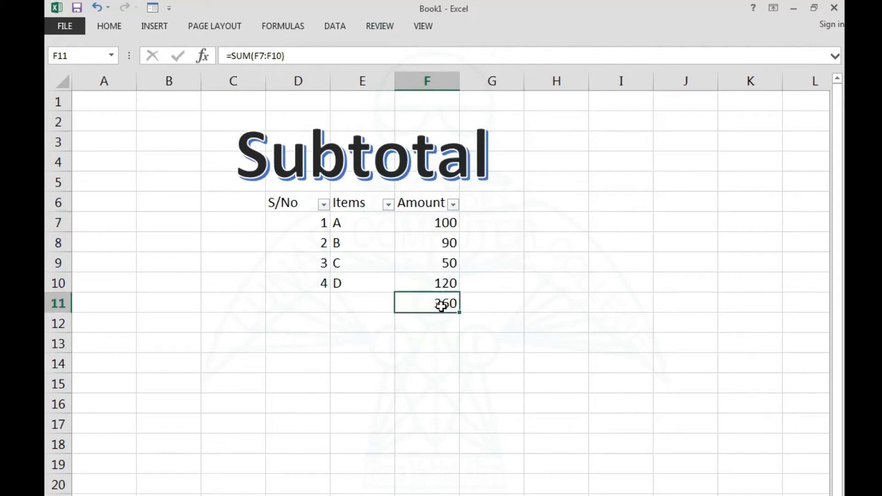
- Filter the Items column to hide B, C and D, keeping A and the blanks
click(388, 204)
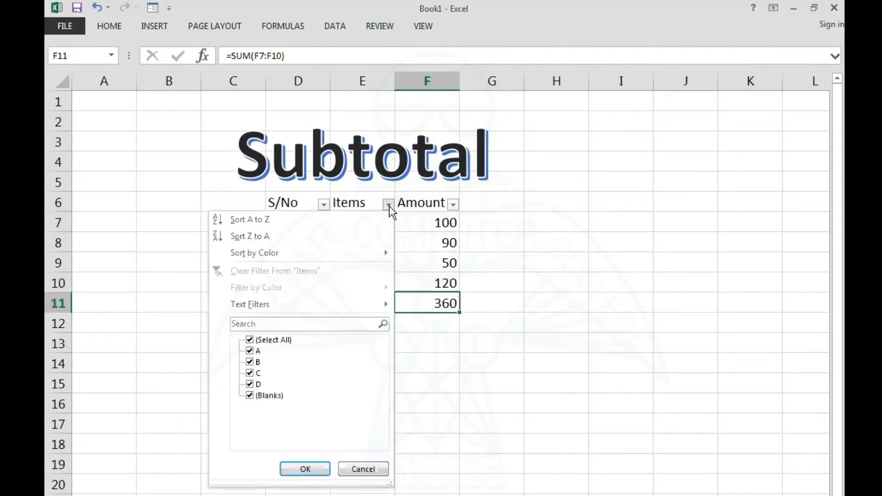
click(250, 362)
click(249, 373)
click(249, 385)
click(302, 468)
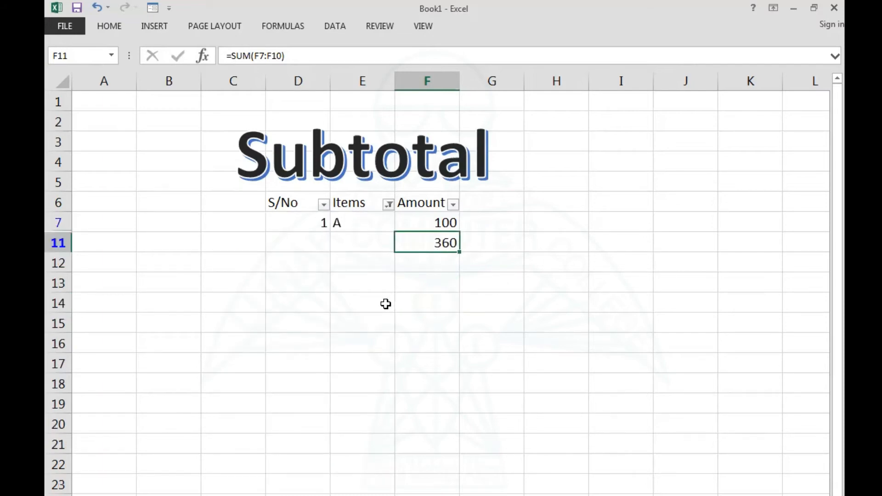
- Reset the Items filter to include all entries
click(387, 204)
click(250, 340)
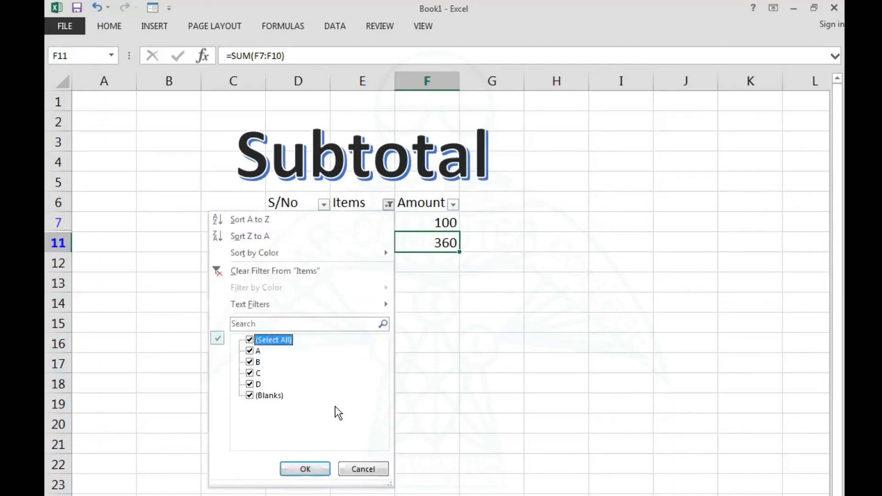
click(305, 469)
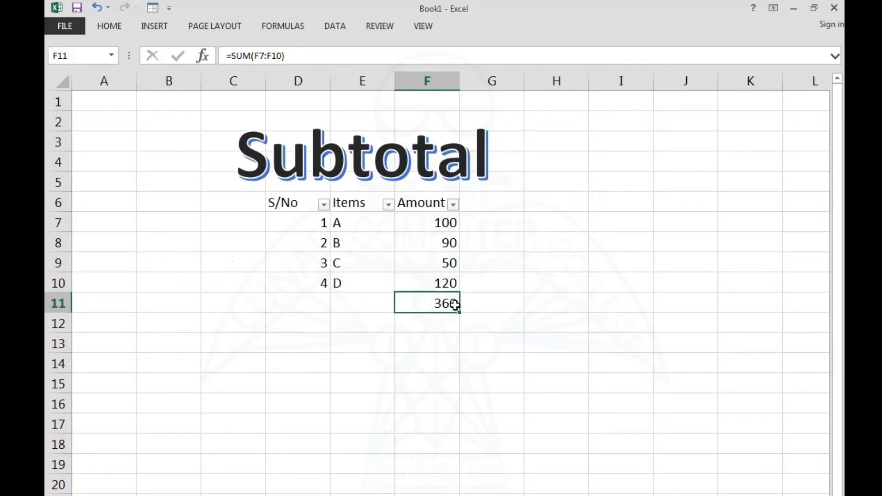
- Clear the SUM total in cell F11 and start a SUBTOTAL formula there with function 9 - SUM
key(Delete)
click(444, 345)
click(441, 309)
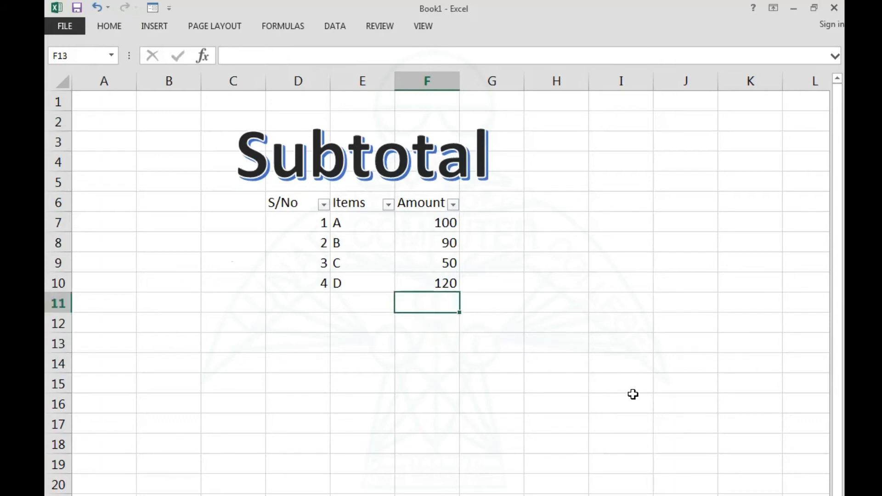
text(=)
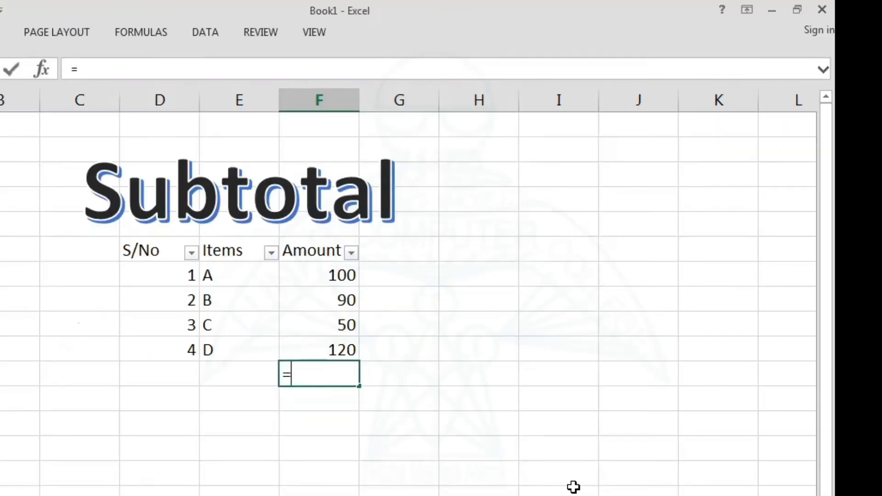
text(sub)
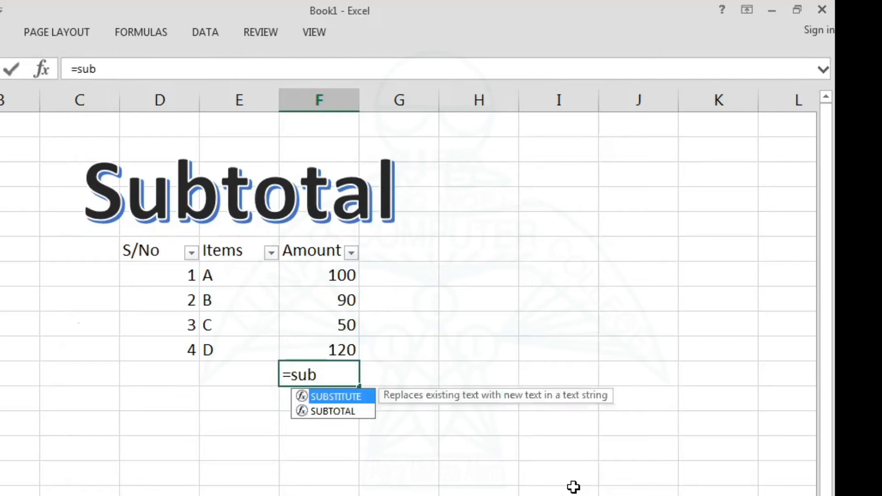
text(total)
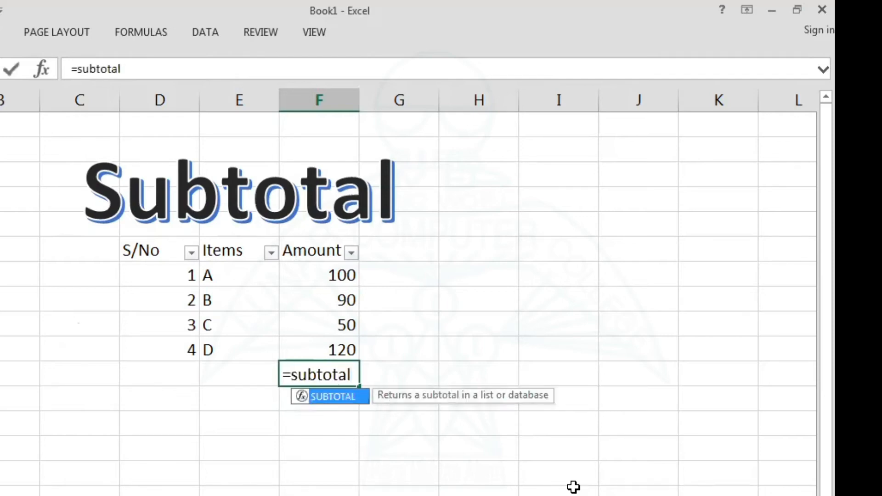
text(()
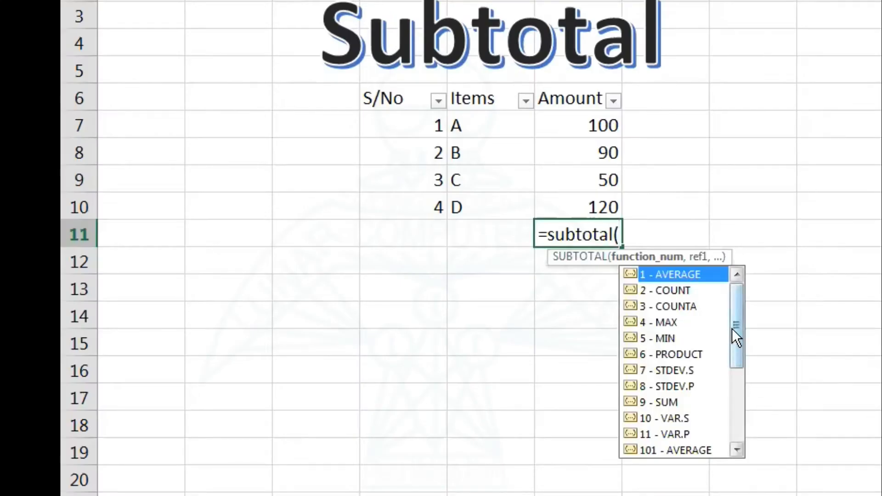
mouse_move(732, 319)
mouse_down()
mouse_move(729, 374)
mouse_move(722, 315)
mouse_up()
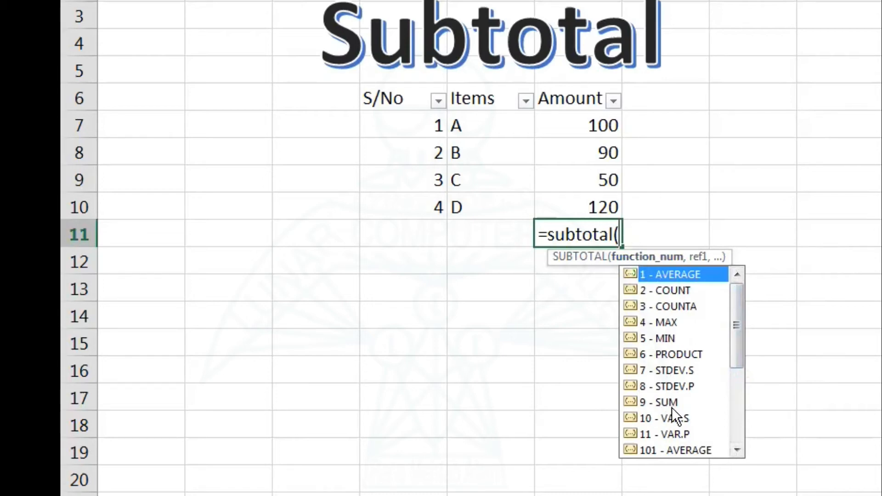
click(639, 403)
key(Tab)
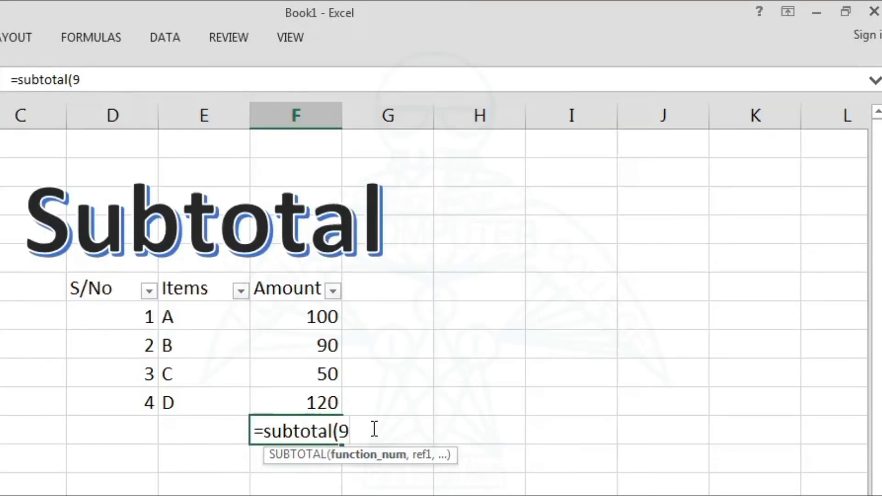
- Complete the SUBTOTAL formula in F11 with the amounts range F7:F10 and reselect the cell
text(,)
click(307, 317)
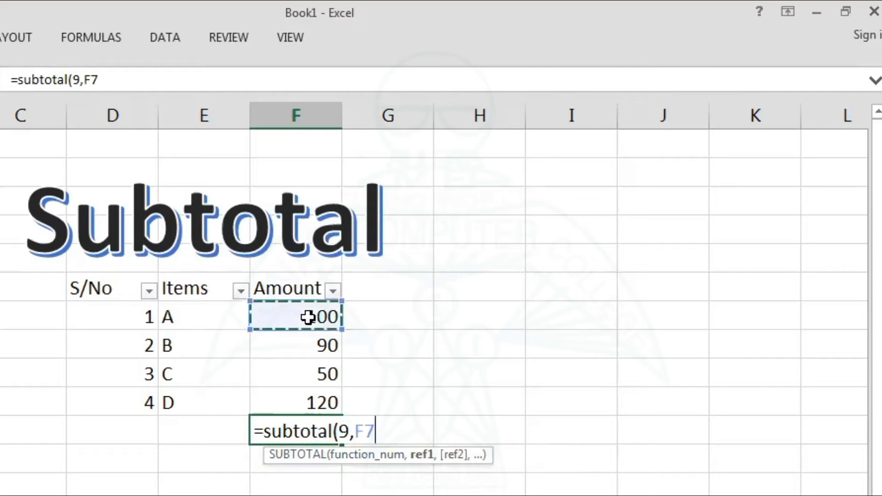
shift+click(307, 394)
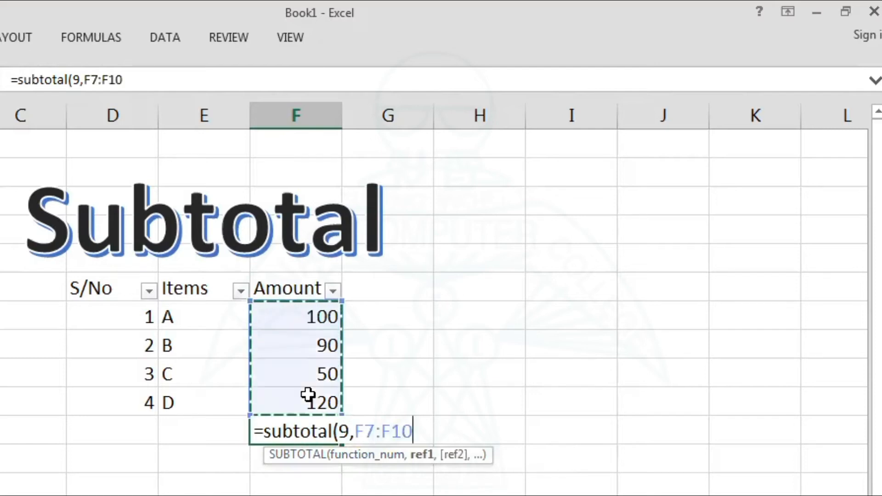
key(Return)
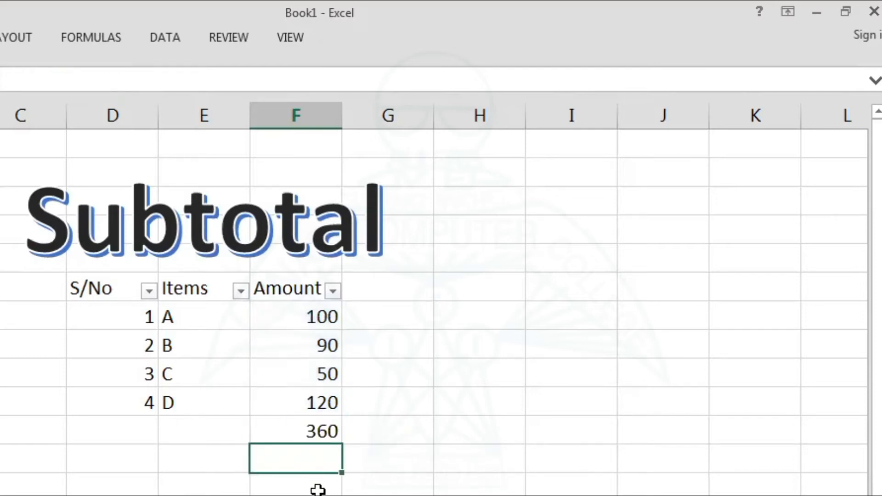
click(307, 434)
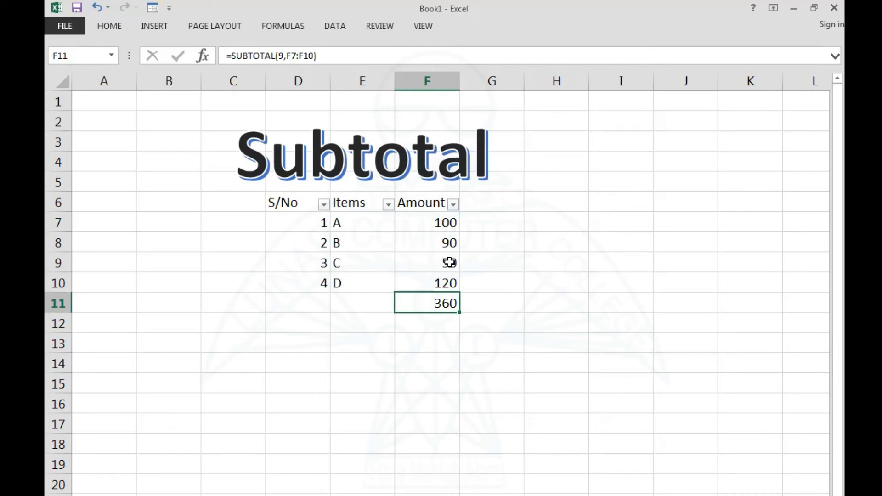
- Filter the Items column to hide B and D
click(388, 204)
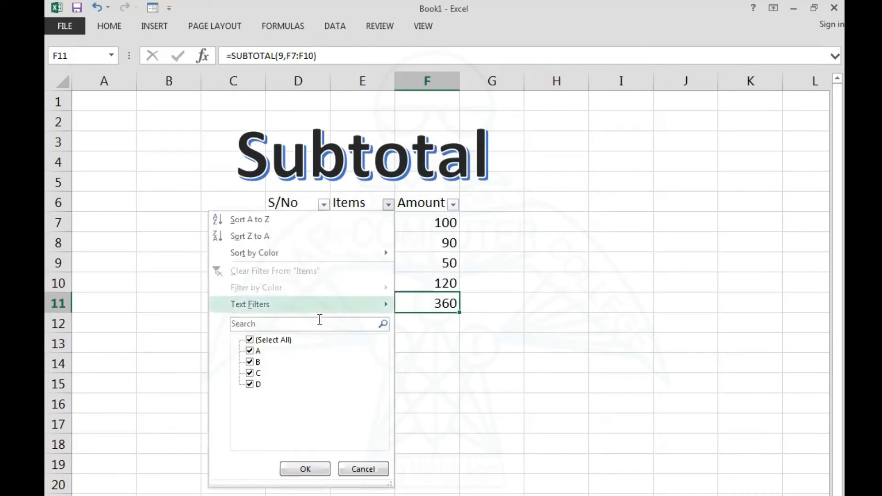
click(250, 363)
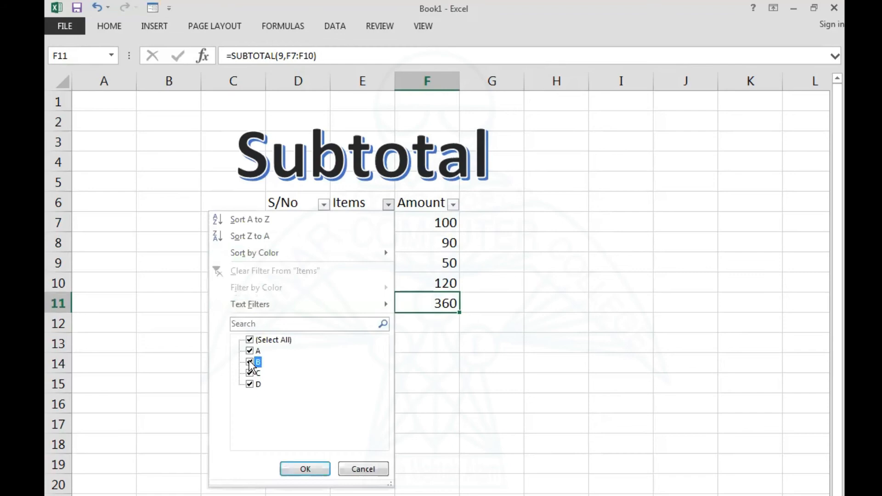
click(250, 384)
click(305, 468)
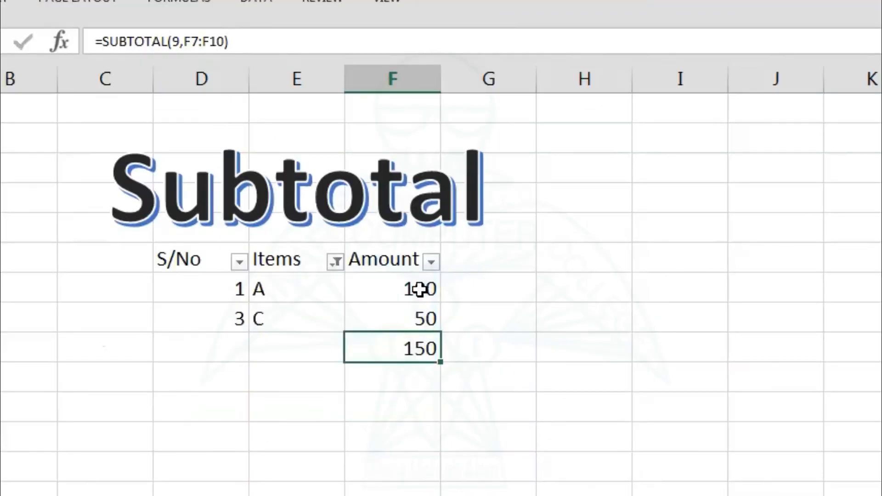
- Examine the visible items and their amounts against the SUBTOTAL result in cell F11
click(444, 223)
click(440, 242)
click(404, 362)
click(411, 291)
click(403, 317)
click(396, 344)
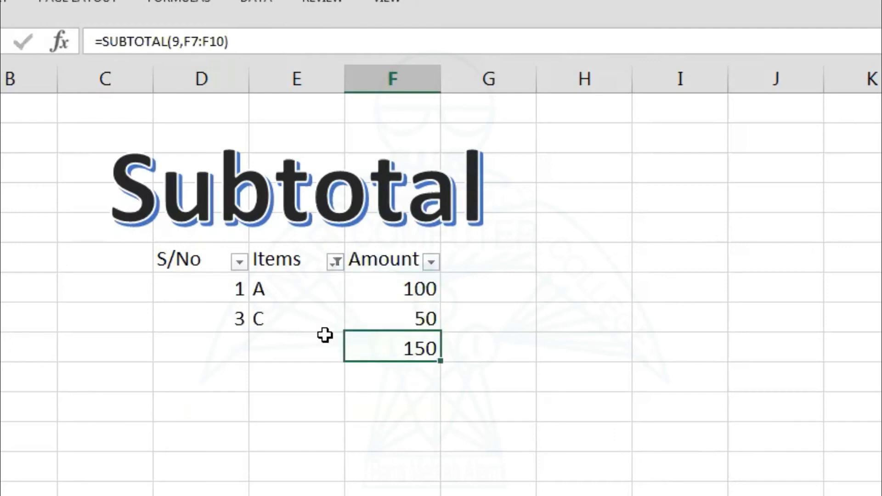
click(262, 292)
click(261, 318)
click(435, 291)
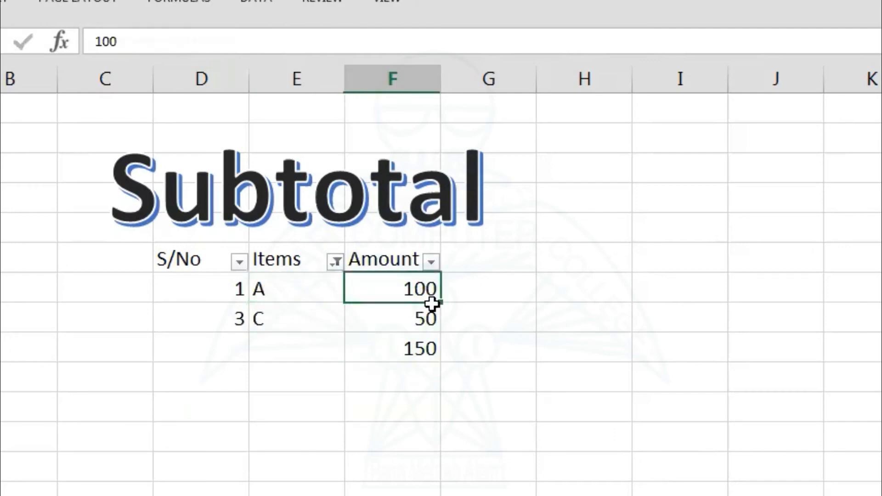
click(419, 347)
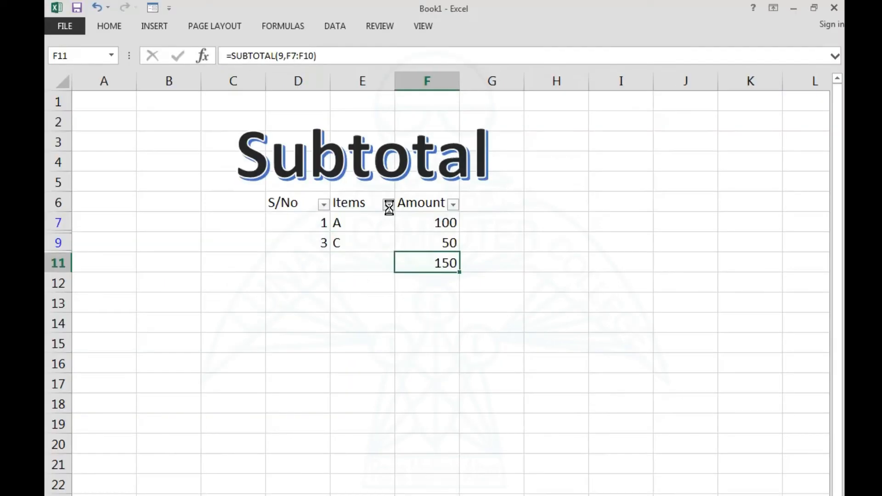
- Select all entries in the Items filter to bring back the hidden rows
click(334, 261)
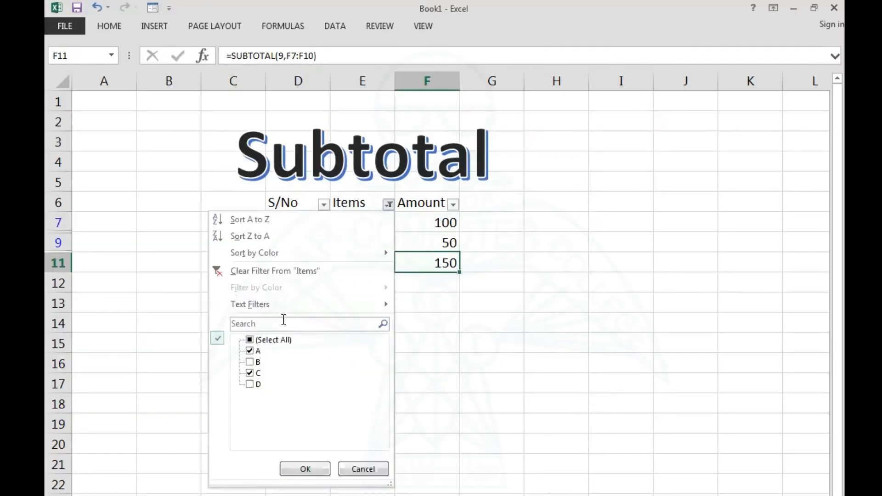
click(256, 340)
click(304, 468)
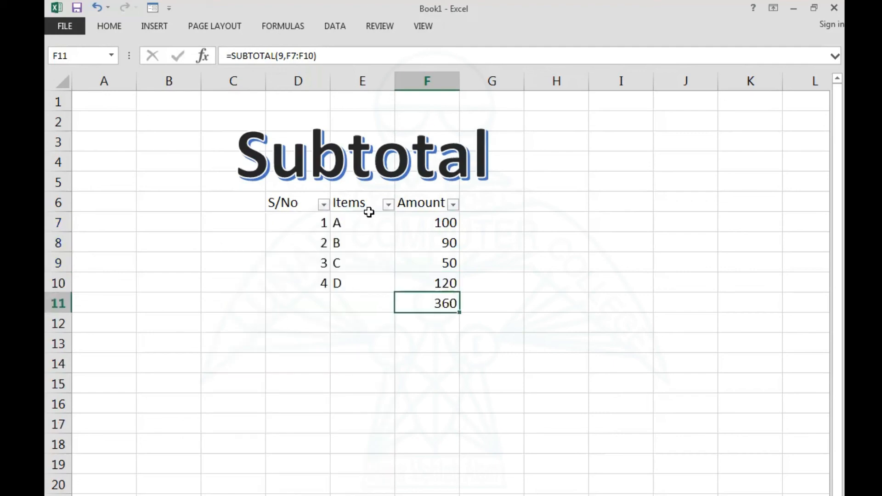
- Filter the Items column to hide B and C, leaving A and D
click(388, 204)
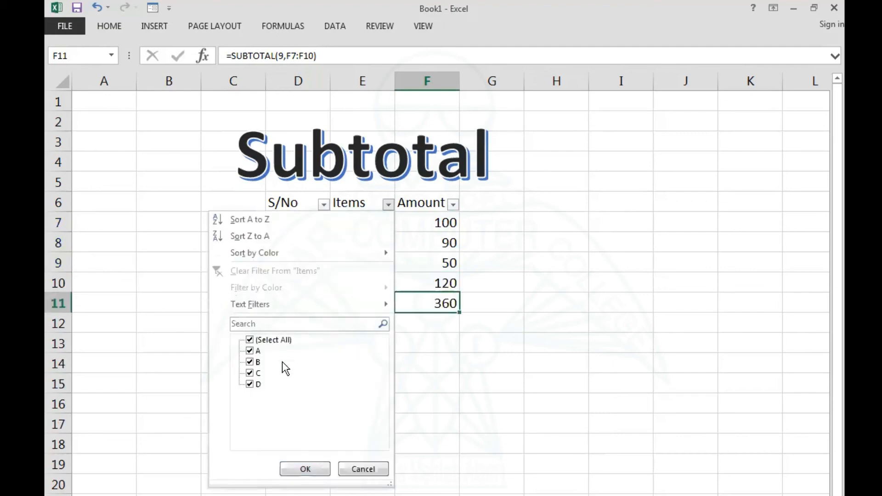
click(250, 373)
click(250, 362)
click(304, 469)
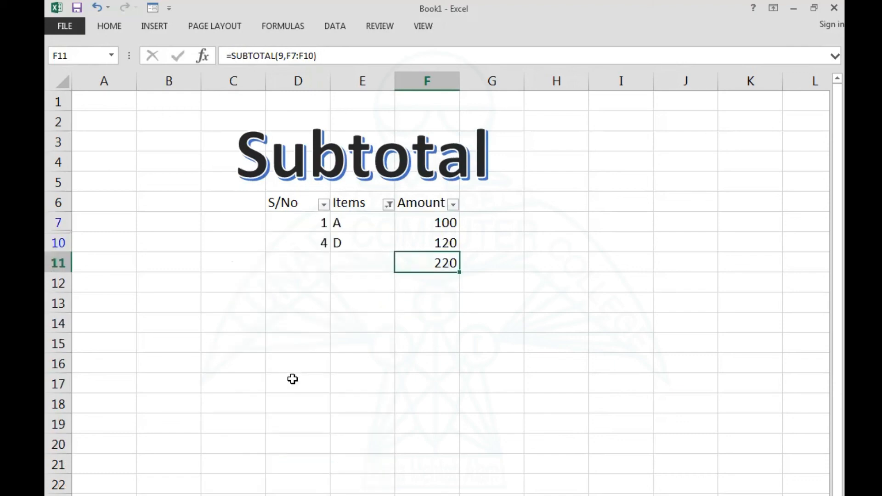